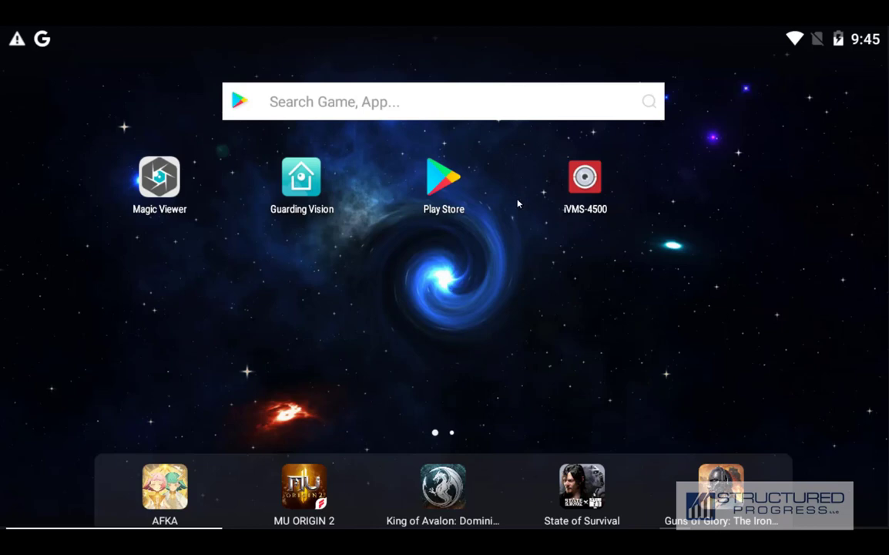
Find Magic Viewer through the Play Store's 'magic viewer' search history and launch it.
{"action": "left_click", "coordinate": [451, 179]}
{"action": "left_click", "coordinate": [454, 91]}
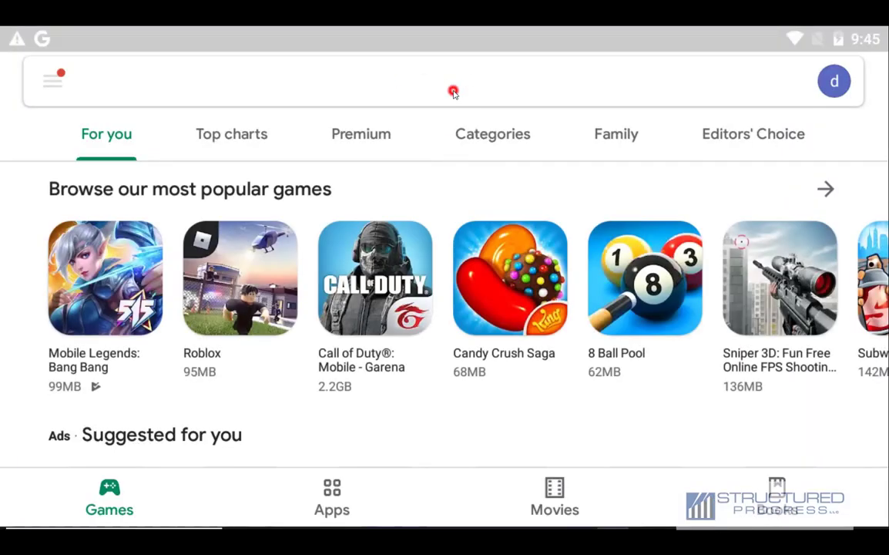
{"action": "left_click", "coordinate": [166, 135]}
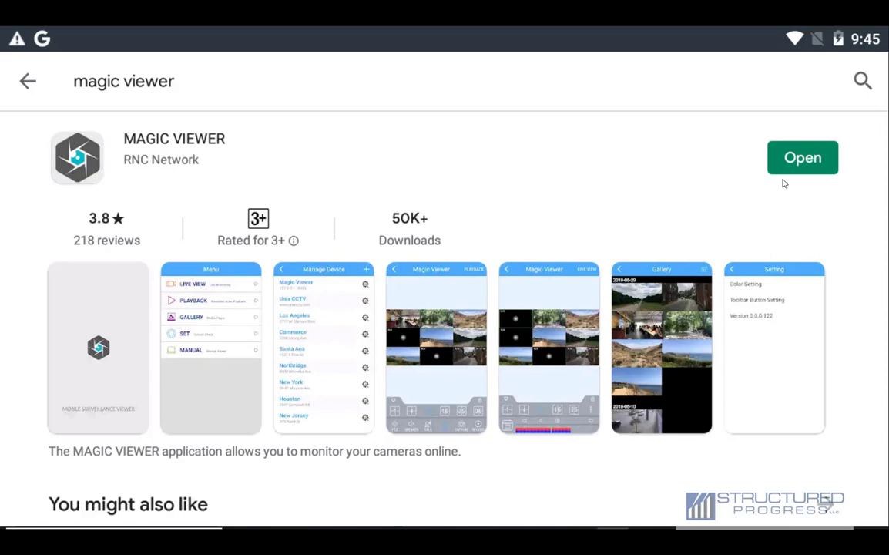
{"action": "left_click", "coordinate": [798, 158]}
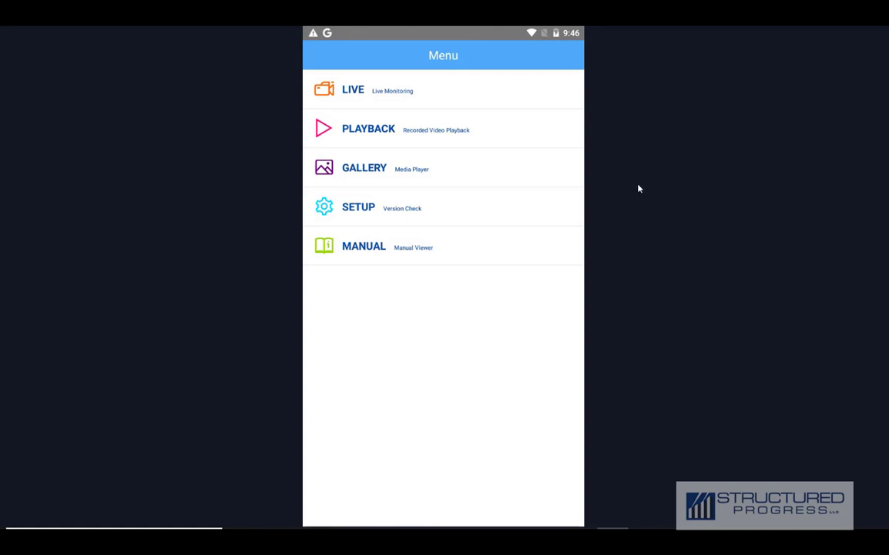
From the Live list, bring up the Manual Register Add Device form.
{"action": "left_click", "coordinate": [397, 93]}
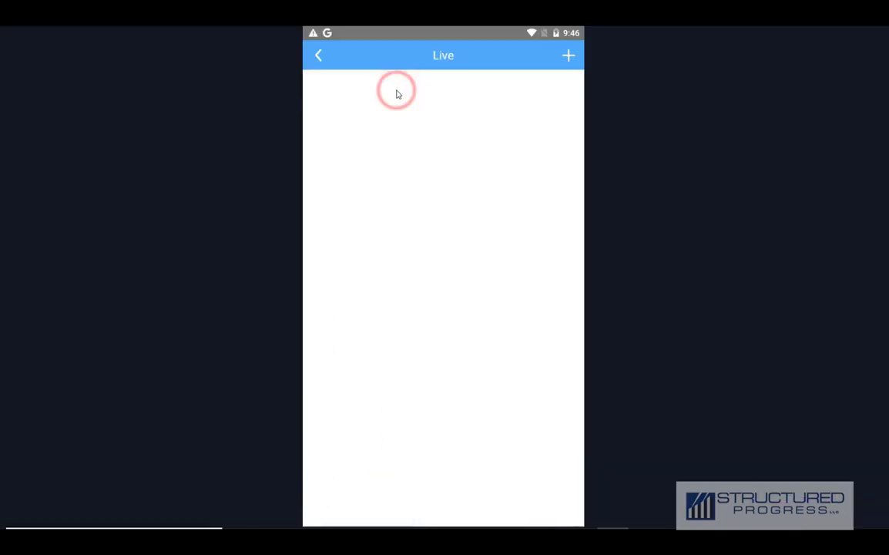
{"action": "left_click", "coordinate": [568, 56]}
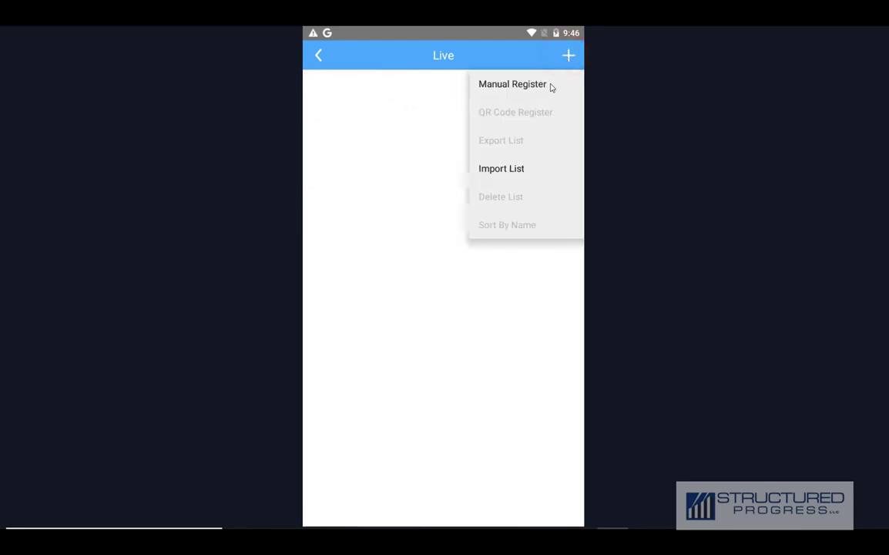
{"action": "left_click", "coordinate": [552, 85]}
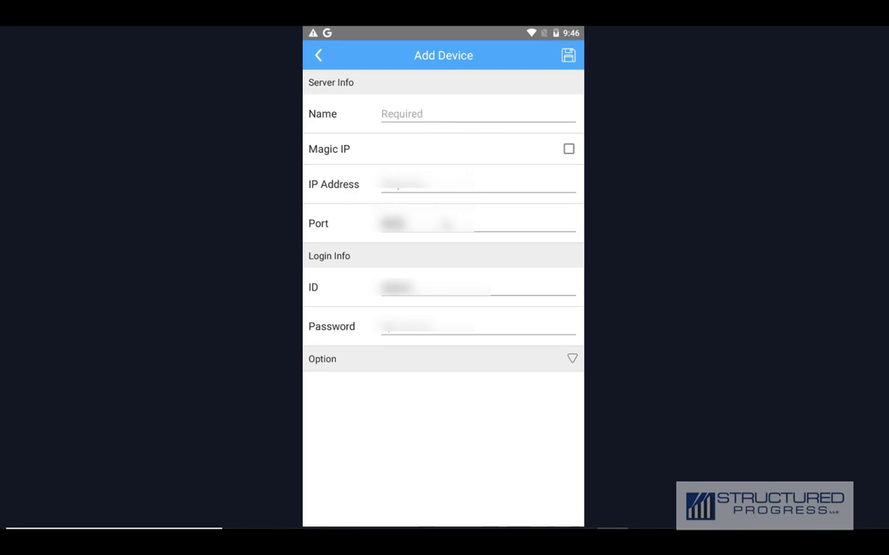
Save a device named 'Structured Progress' using Magic IP 'magic' with its ID and password.
{"action": "left_click", "coordinate": [415, 115]}
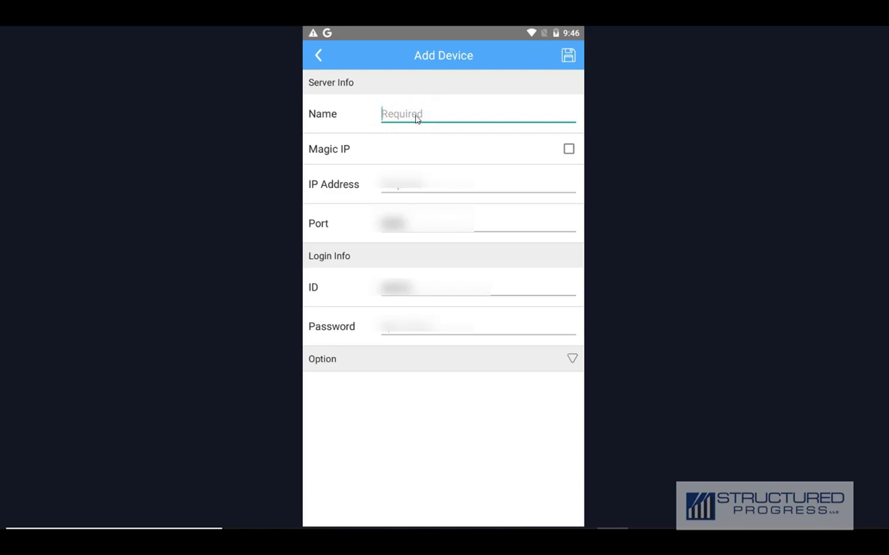
{"action": "type", "text": "Structured Progress"}
{"action": "left_click", "coordinate": [568, 149]}
{"action": "left_click", "coordinate": [417, 187]}
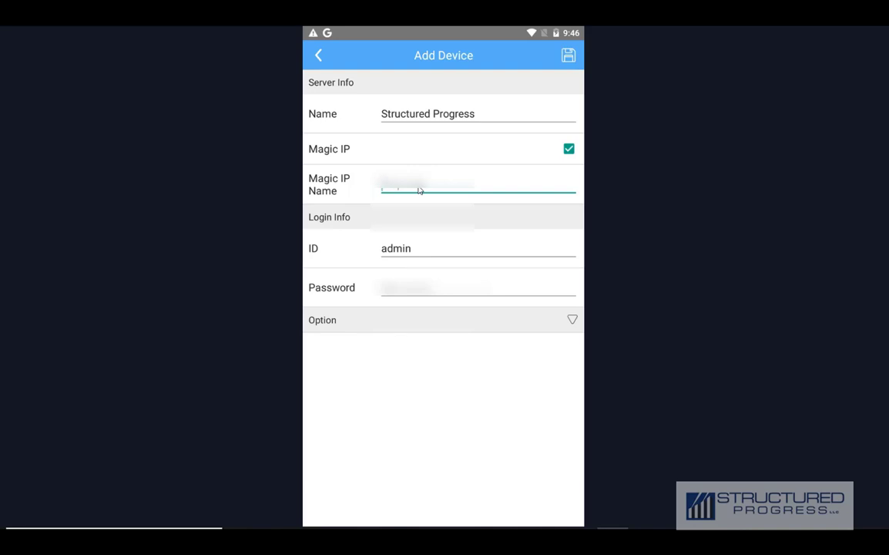
{"action": "type", "text": "magic"}
{"action": "left_click", "coordinate": [418, 286]}
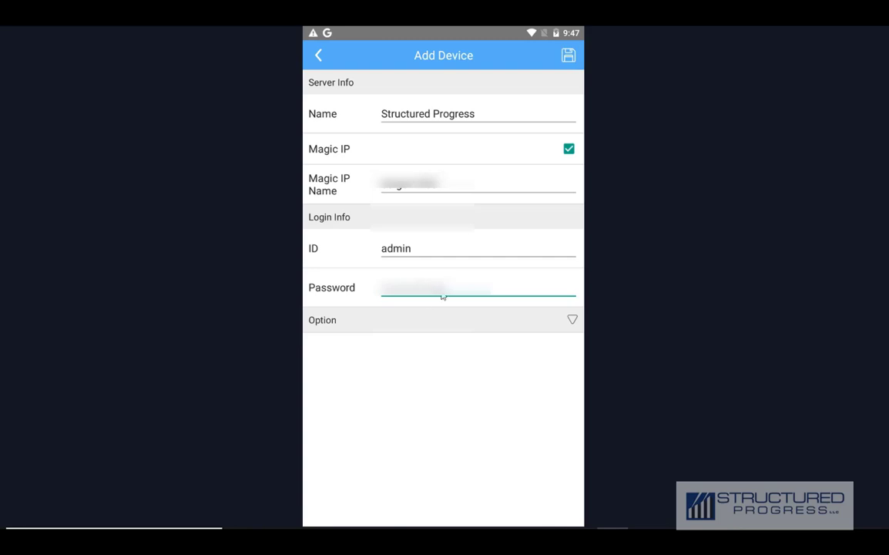
{"action": "left_click", "coordinate": [568, 55]}
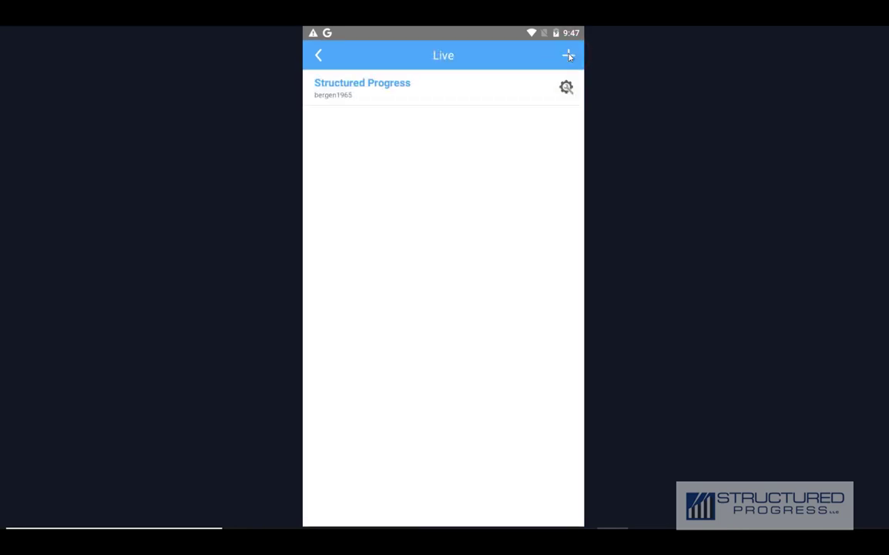
{"action": "left_click", "coordinate": [373, 90]}
{"action": "left_click", "coordinate": [373, 90]}
{"action": "left_click", "coordinate": [373, 90]}
View playback at the default 6 May 2021 time, then return to the Playback list.
{"action": "left_click", "coordinate": [319, 55]}
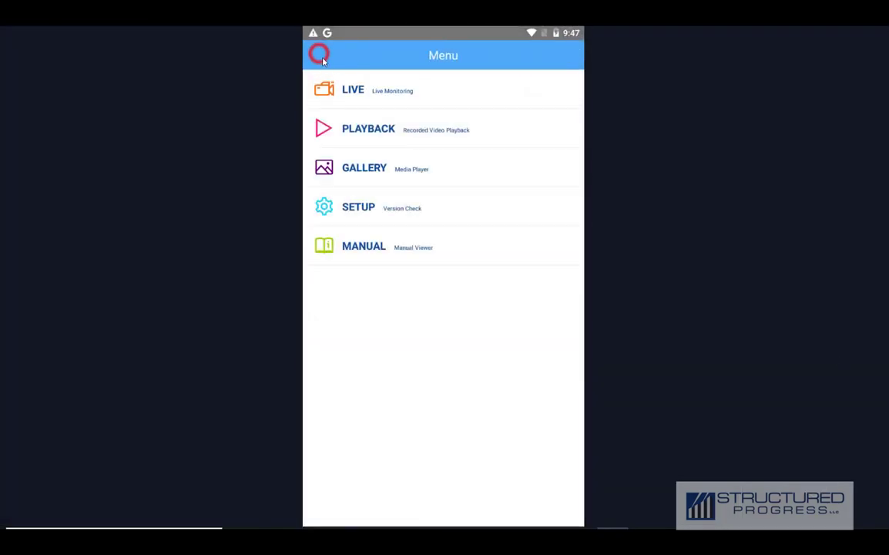
{"action": "left_click", "coordinate": [392, 131]}
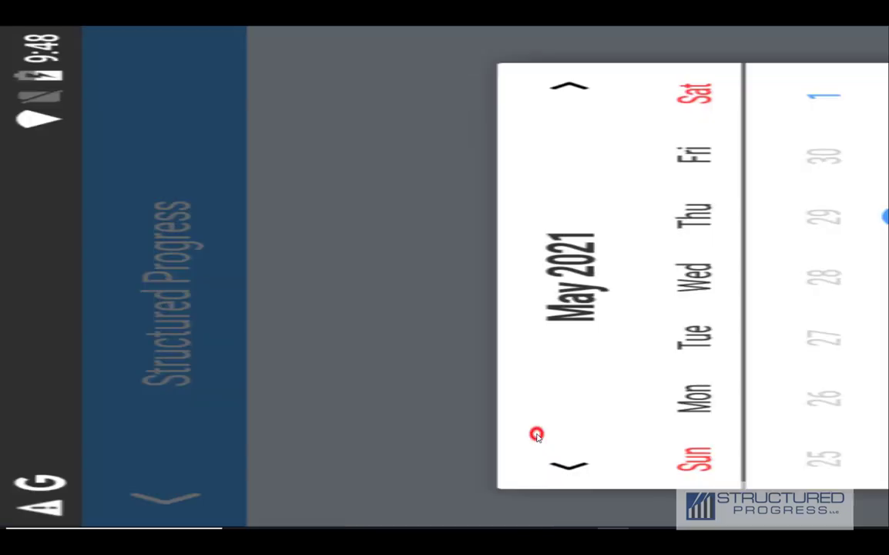
{"action": "left_click", "coordinate": [537, 437]}
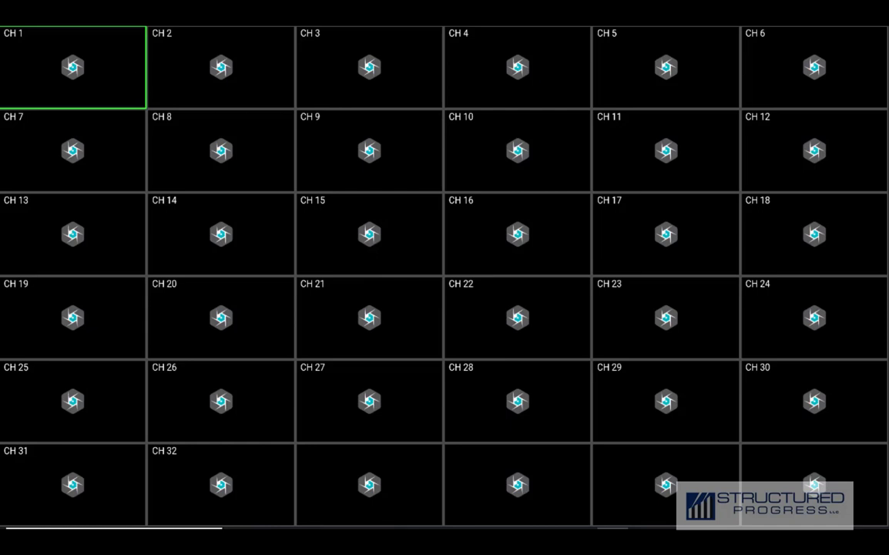
{"action": "key", "text": "Escape"}
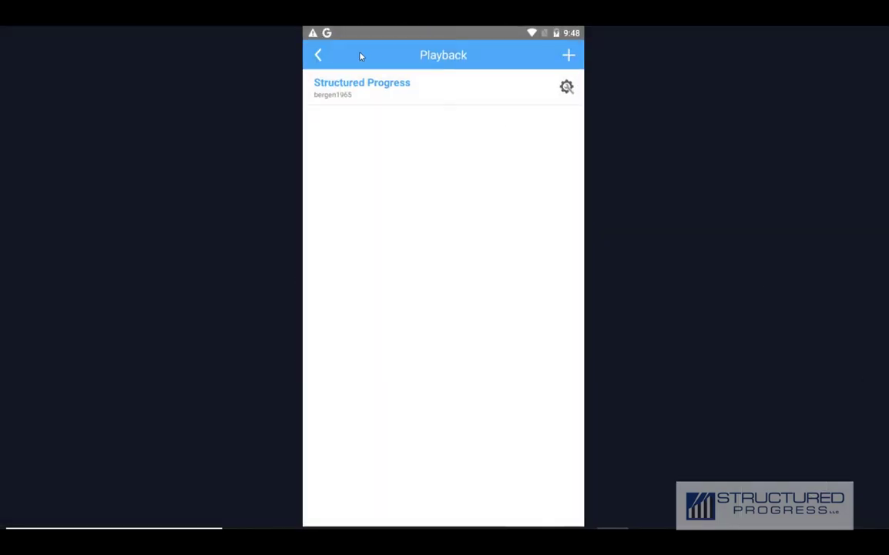
Bring up Structured Progress's playback date/time picker, showing 6 May 2021, 21:48.
{"action": "left_click", "coordinate": [344, 81]}
{"action": "left_click", "coordinate": [345, 90]}
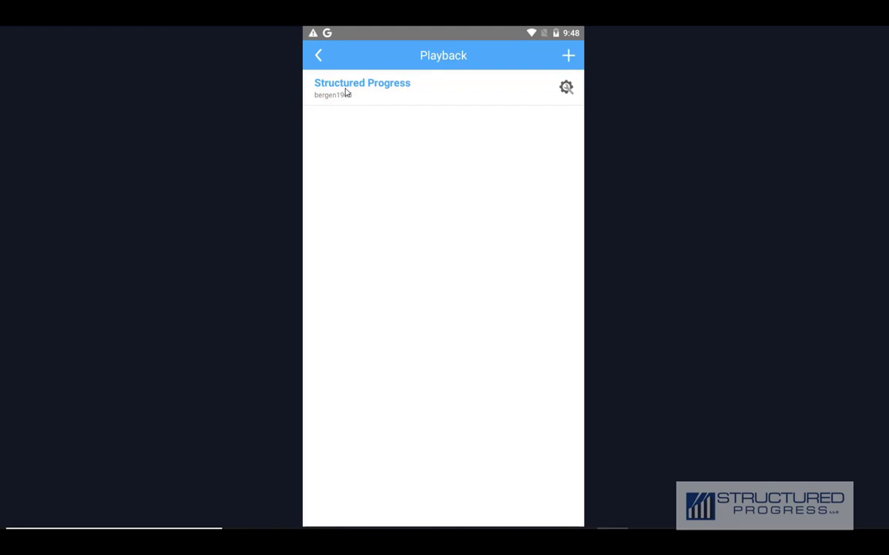
{"action": "left_click", "coordinate": [346, 90]}
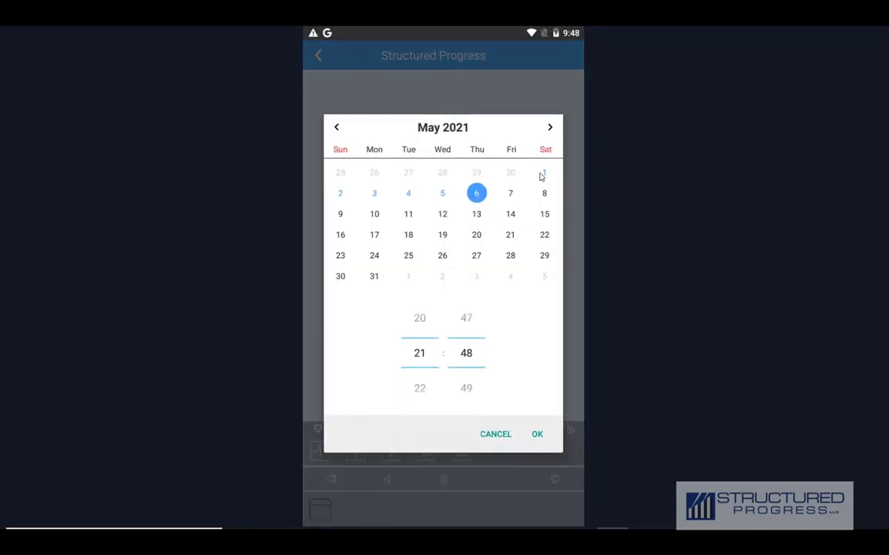
Choose 4 May 2021 in the calendar and move the hour wheel earlier.
{"action": "left_click", "coordinate": [410, 194]}
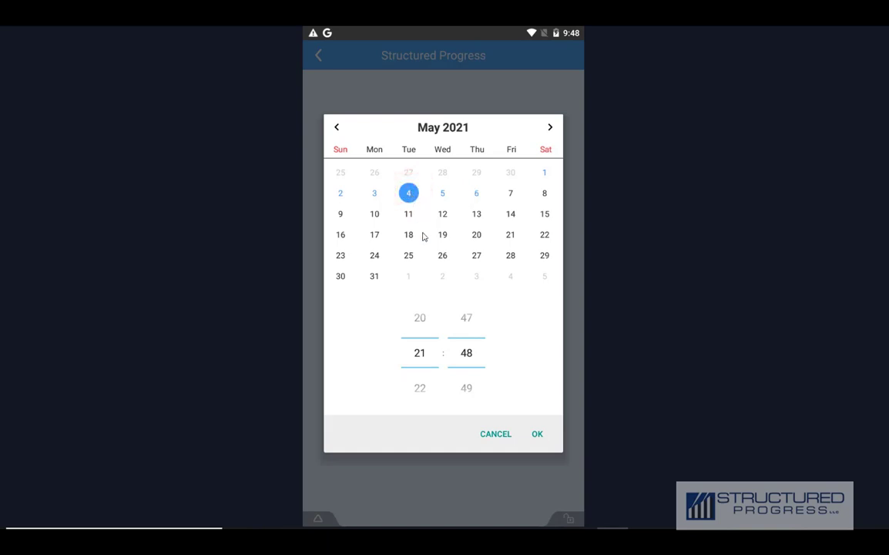
{"action": "left_click_drag", "start_coordinate": [426, 341], "coordinate": [429, 379]}
{"action": "left_click", "coordinate": [421, 334]}
{"action": "left_click", "coordinate": [420, 332]}
Set the time to 16:00 and confirm playback from 4 May 2021, 16:00.
{"action": "left_click", "coordinate": [473, 368]}
{"action": "left_click", "coordinate": [470, 368]}
{"action": "left_click", "coordinate": [469, 369]}
{"action": "left_click", "coordinate": [475, 373]}
{"action": "left_click", "coordinate": [476, 370]}
{"action": "left_click", "coordinate": [475, 368]}
{"action": "left_click", "coordinate": [475, 371]}
{"action": "left_click", "coordinate": [472, 373]}
{"action": "left_click", "coordinate": [470, 375]}
{"action": "left_click", "coordinate": [469, 370]}
{"action": "left_click", "coordinate": [468, 365]}
{"action": "left_click", "coordinate": [470, 359]}
{"action": "left_click_drag", "start_coordinate": [411, 343], "coordinate": [428, 385]}
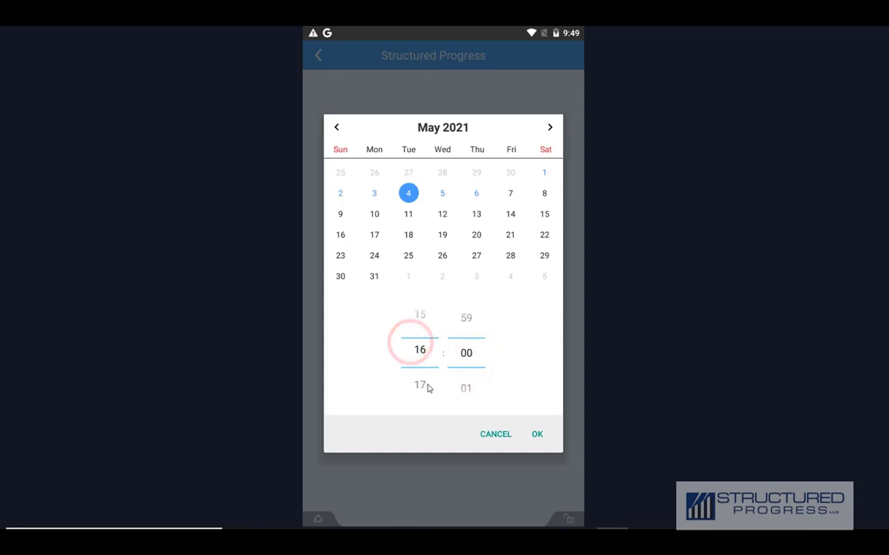
{"action": "left_click", "coordinate": [537, 436]}
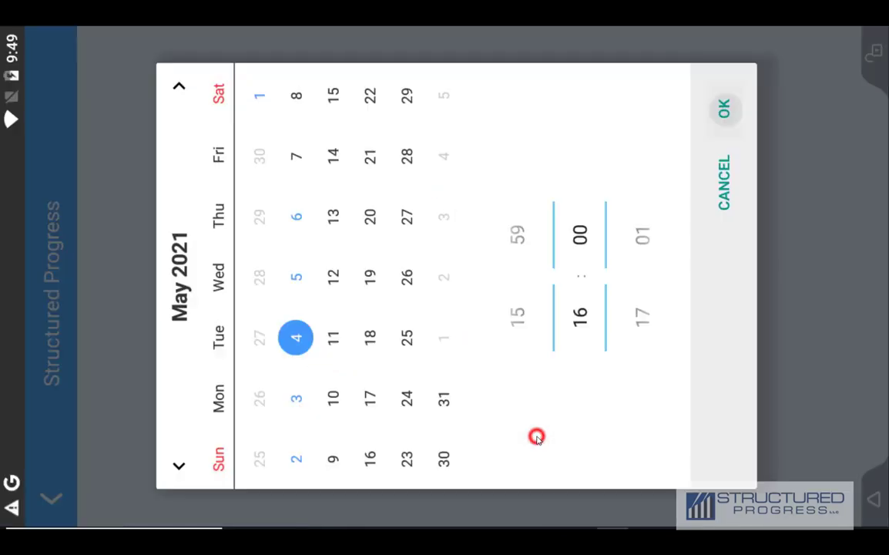